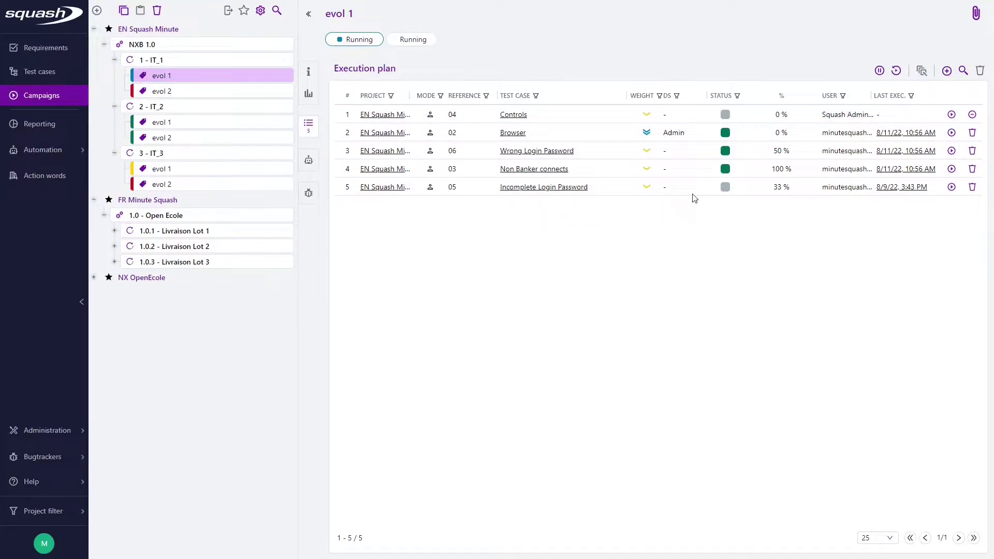
Step: Sort the evol 1 plan by Last Exec. and User, and filter status to Passed
{"action": "left_click", "coordinate": [893, 97]}
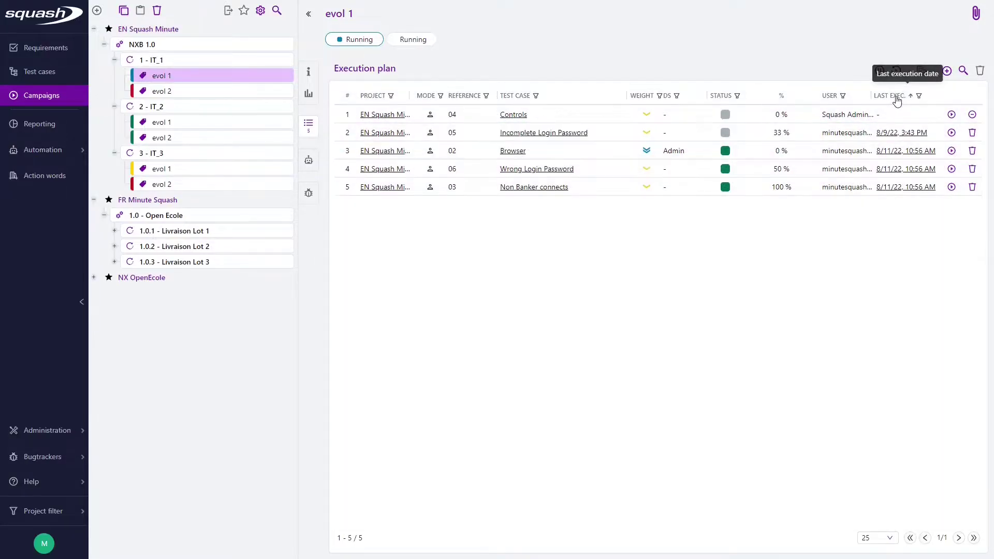
{"action": "left_click", "coordinate": [830, 97]}
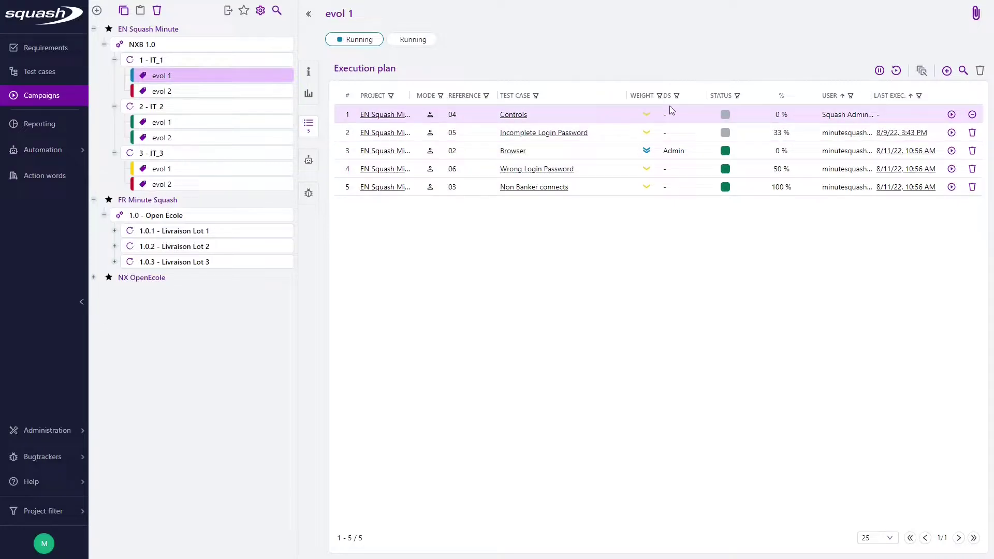
{"action": "left_click", "coordinate": [736, 96]}
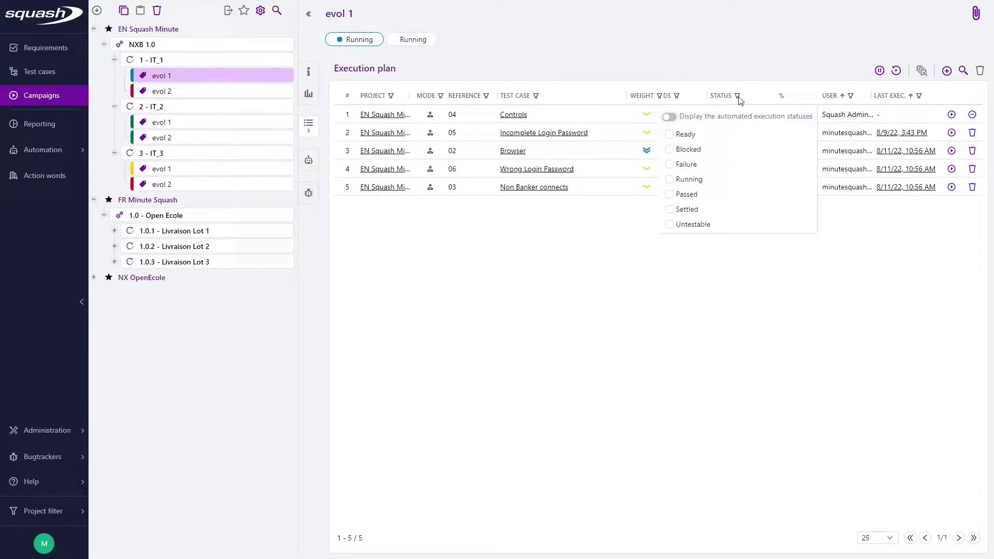
{"action": "left_click", "coordinate": [669, 194]}
{"action": "left_click", "coordinate": [584, 213]}
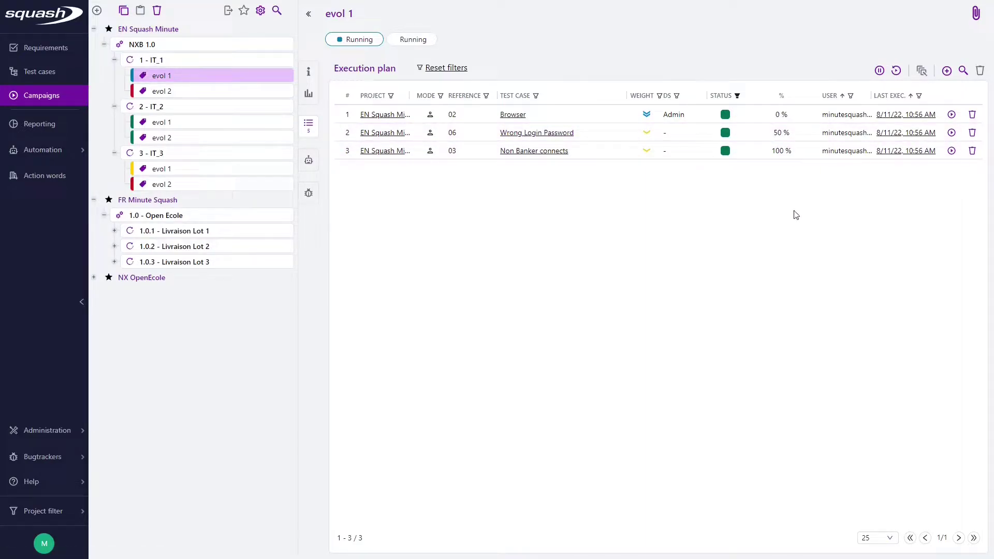
Step: Filter the plan to Low weight, leaving only the Browser test case
{"action": "left_click", "coordinate": [658, 100]}
{"action": "left_click", "coordinate": [606, 160]}
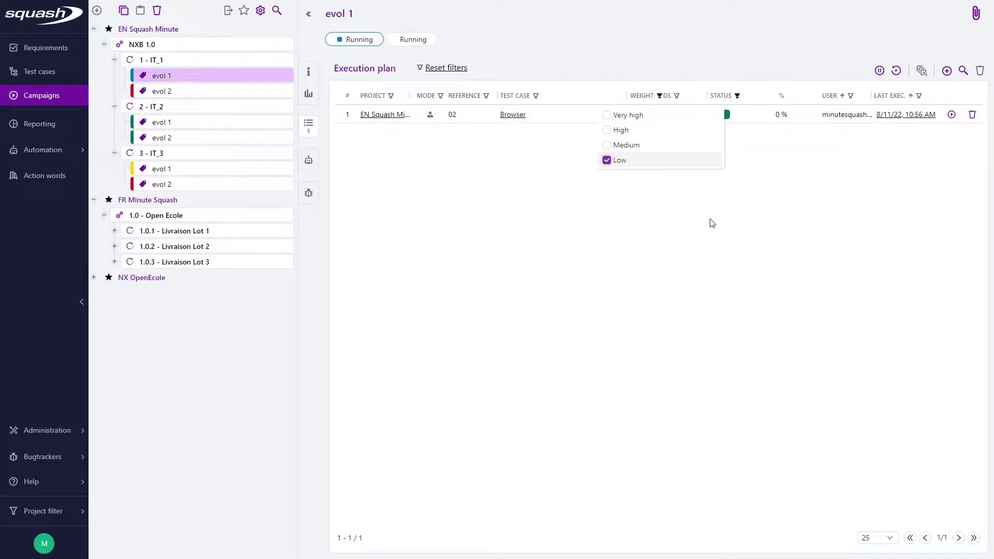
{"action": "left_click", "coordinate": [722, 249]}
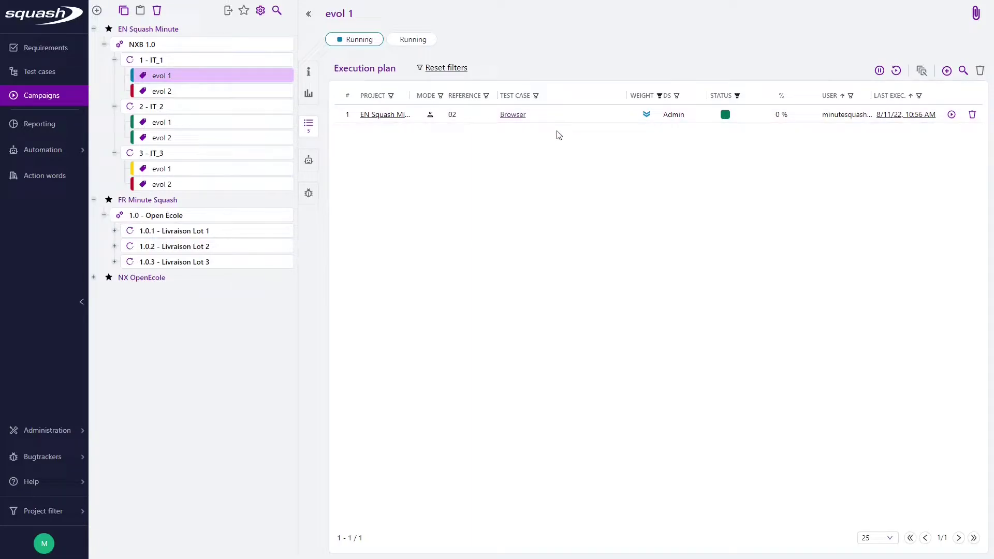
Step: Reset the filters and remove the User sort to show all five test cases
{"action": "left_click", "coordinate": [456, 70]}
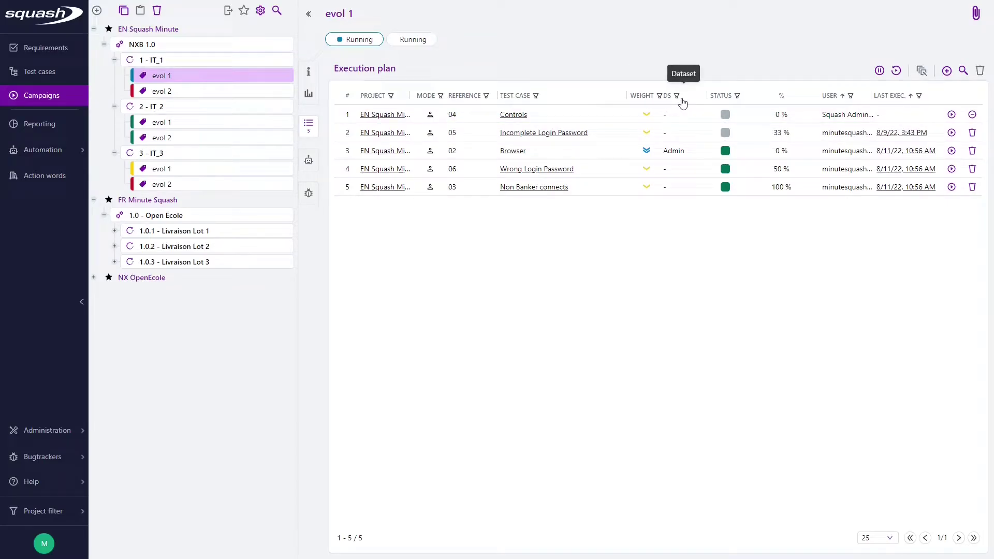
{"action": "left_click", "coordinate": [850, 97]}
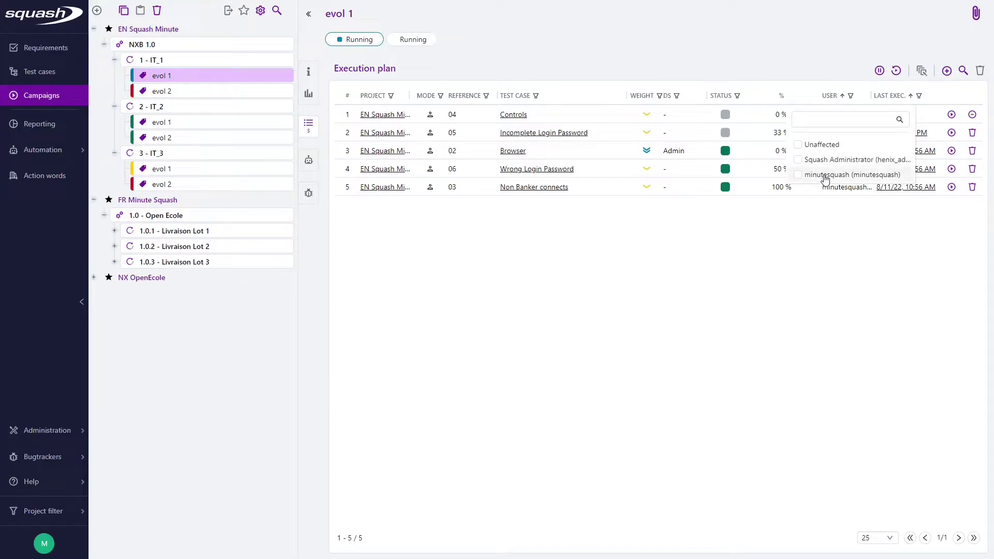
{"action": "left_click", "coordinate": [591, 236]}
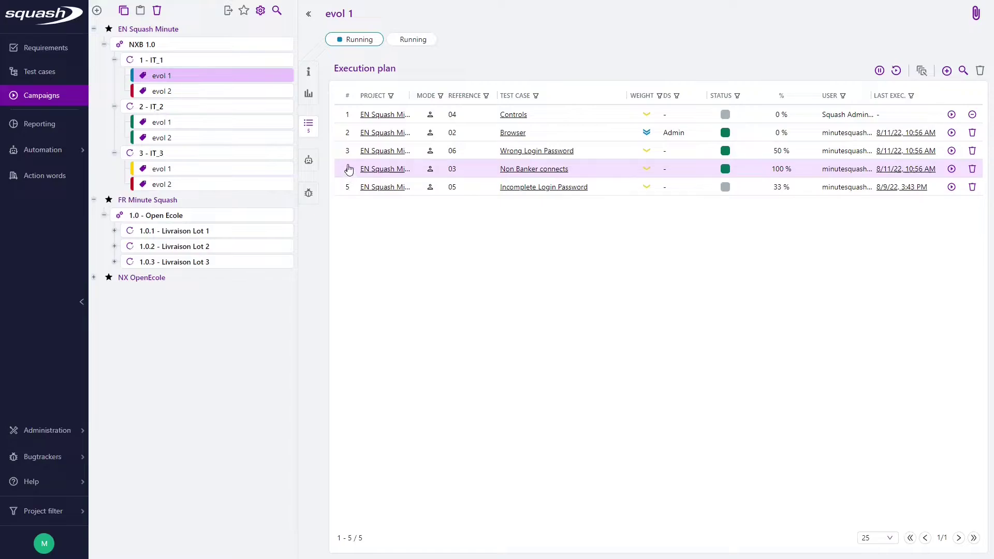
Step: Move Non Banker connects to the top and select the first three rows
{"action": "left_click_drag", "start_coordinate": [348, 175], "coordinate": [347, 113]}
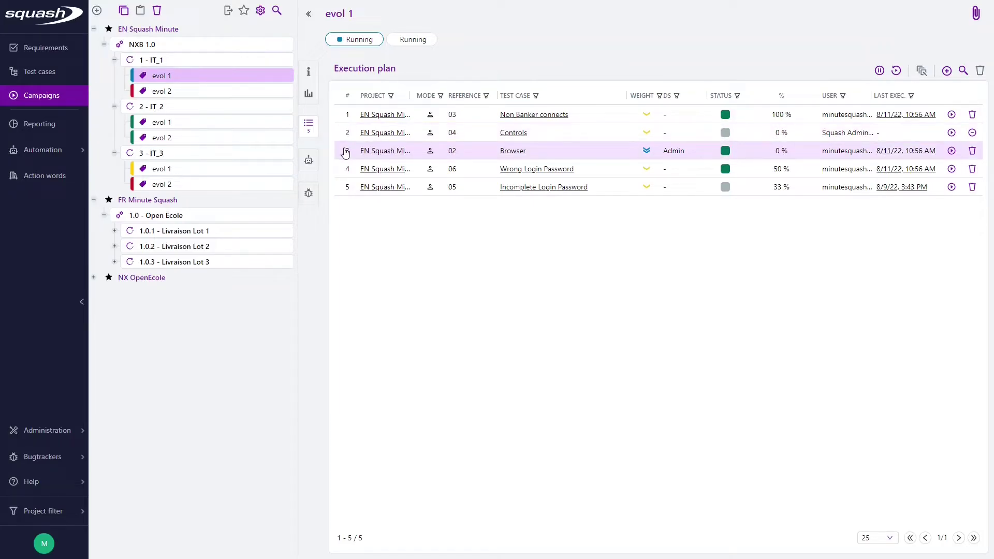
{"action": "left_click_drag", "start_coordinate": [346, 152], "coordinate": [345, 116]}
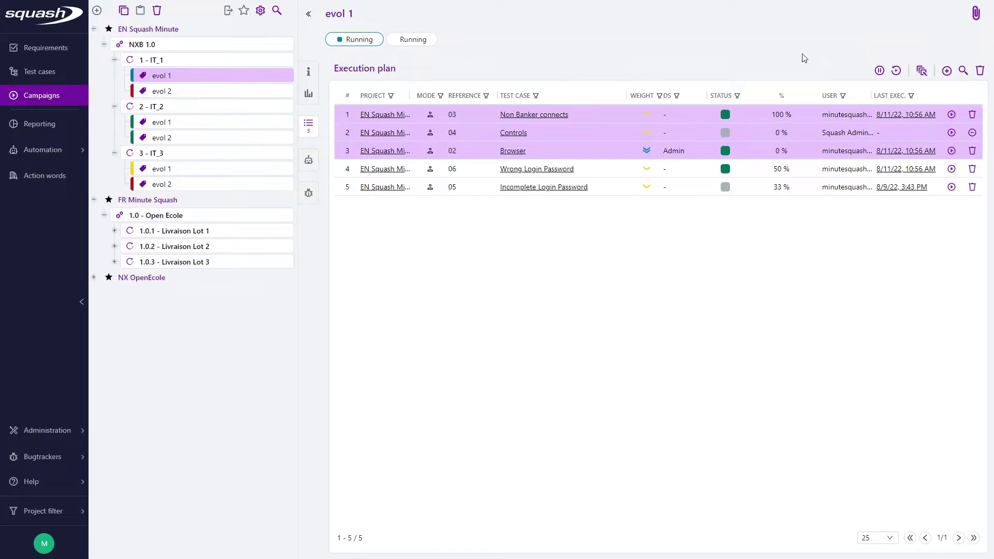
Step: Bulk-set the status of the three selected test cases to Passed
{"action": "left_click", "coordinate": [922, 71]}
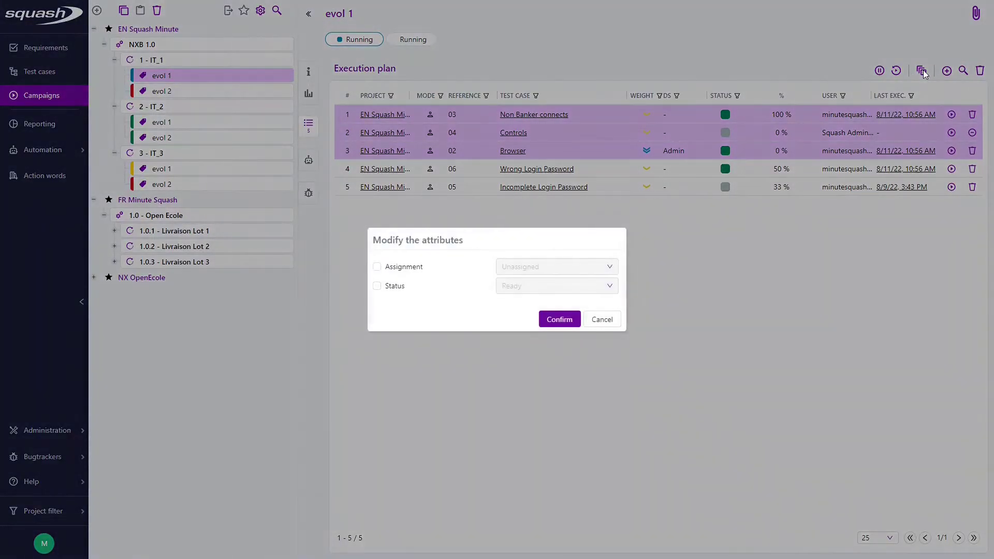
{"action": "left_click", "coordinate": [377, 286]}
{"action": "left_click", "coordinate": [523, 289]}
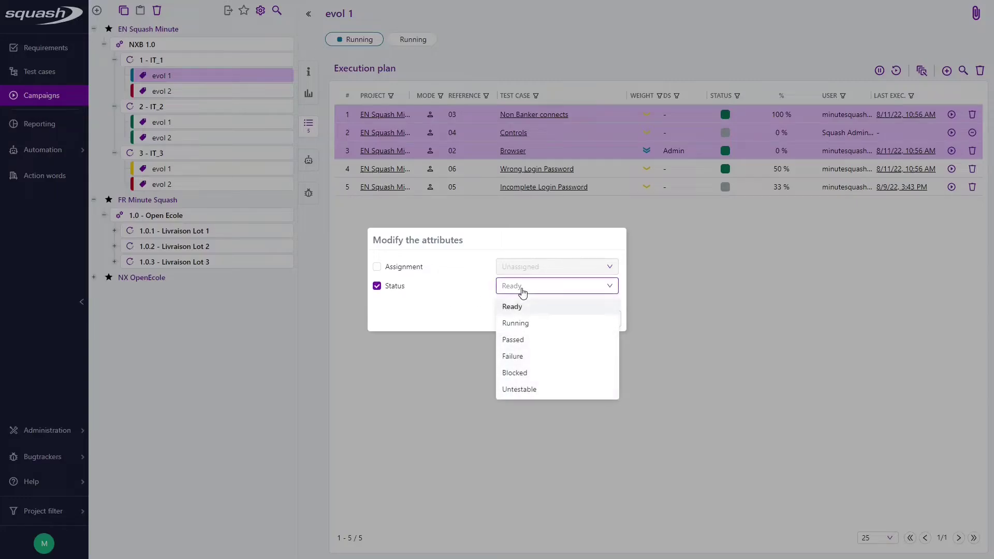
{"action": "left_click", "coordinate": [519, 341]}
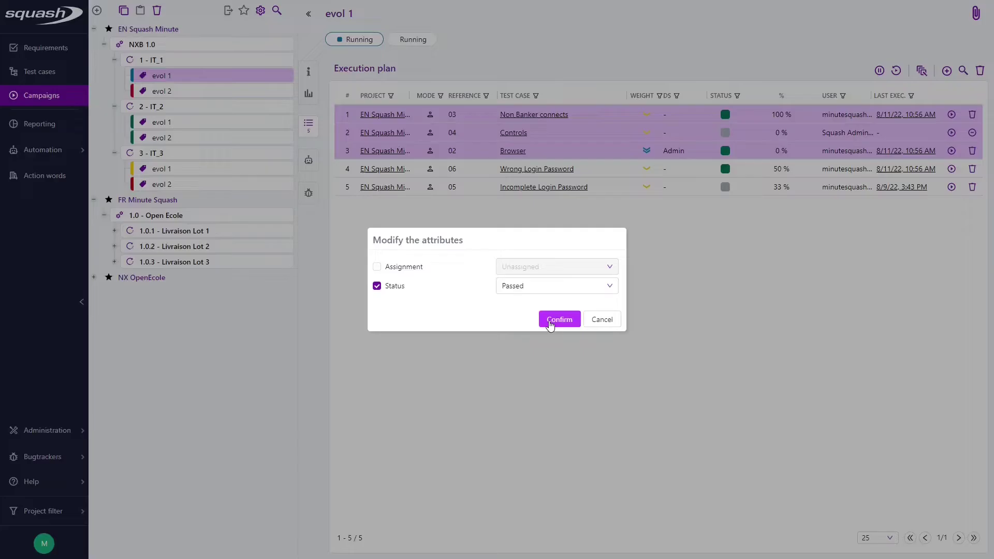
{"action": "left_click", "coordinate": [549, 319]}
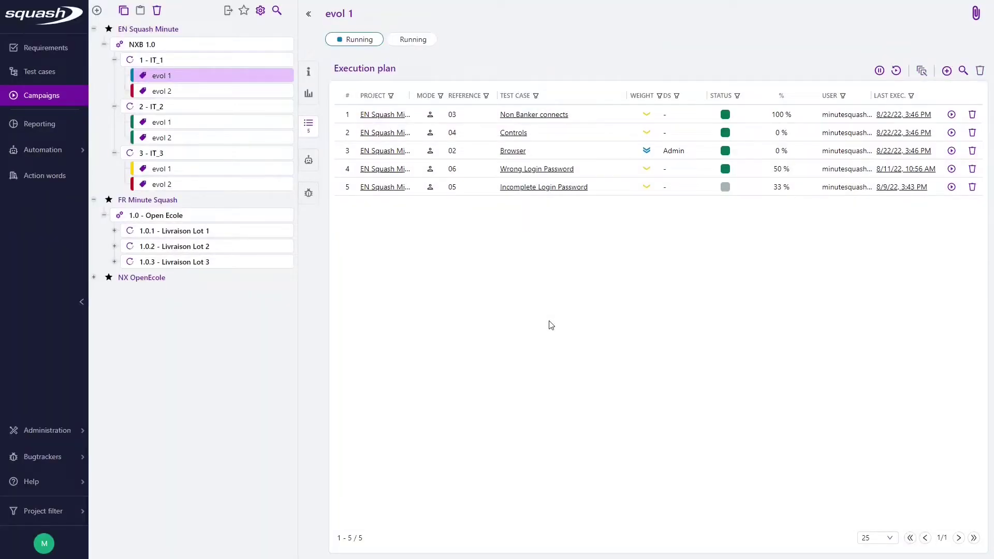
Step: Add a test suite named 'evol 3' under iteration IT_1
{"action": "left_click", "coordinate": [165, 62]}
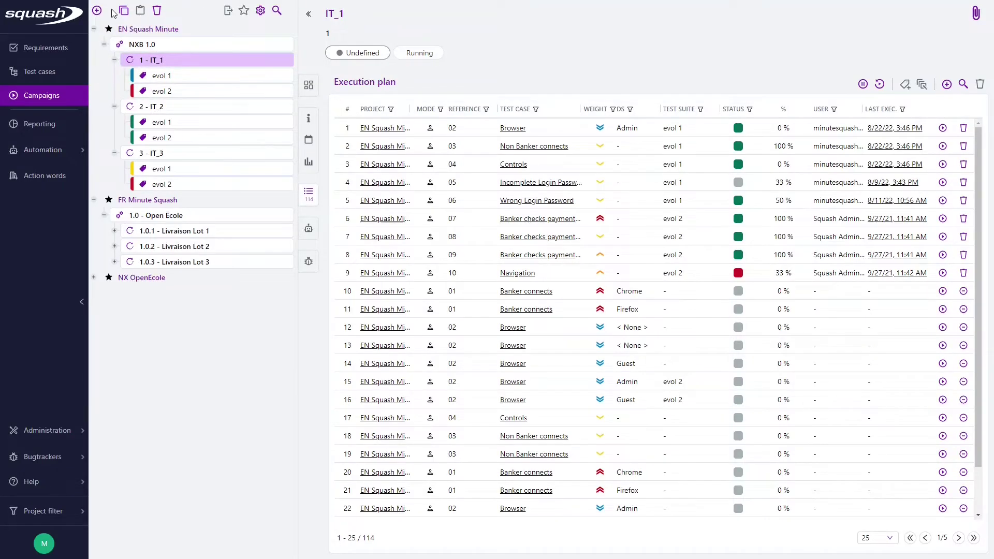
{"action": "left_click", "coordinate": [113, 12]}
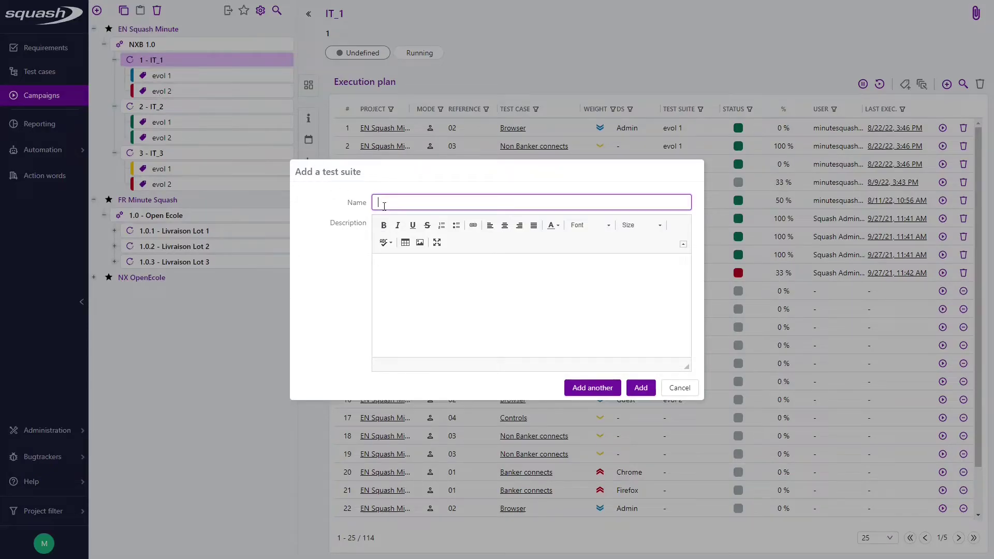
{"action": "type", "text": "evol 3"}
{"action": "left_click", "coordinate": [638, 391]}
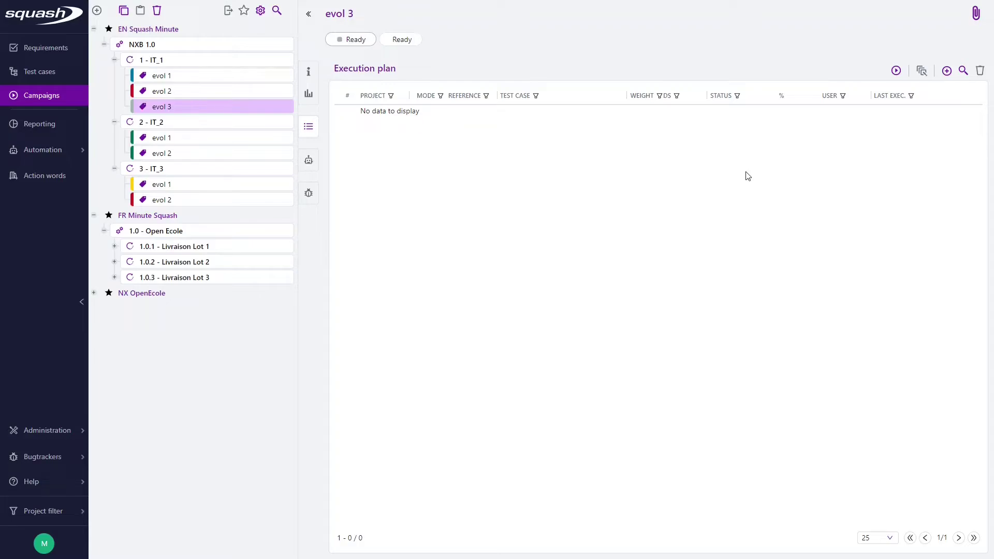
Step: Drag Non Banker connects from the Test Case repository into the evol 3 plan
{"action": "left_click", "coordinate": [946, 72]}
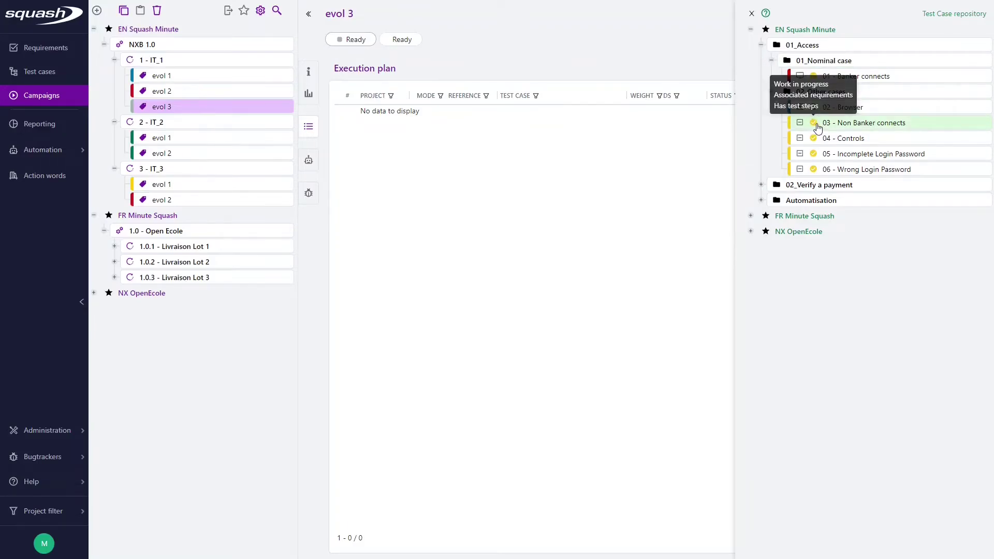
{"action": "left_click_drag", "start_coordinate": [816, 127], "coordinate": [544, 130]}
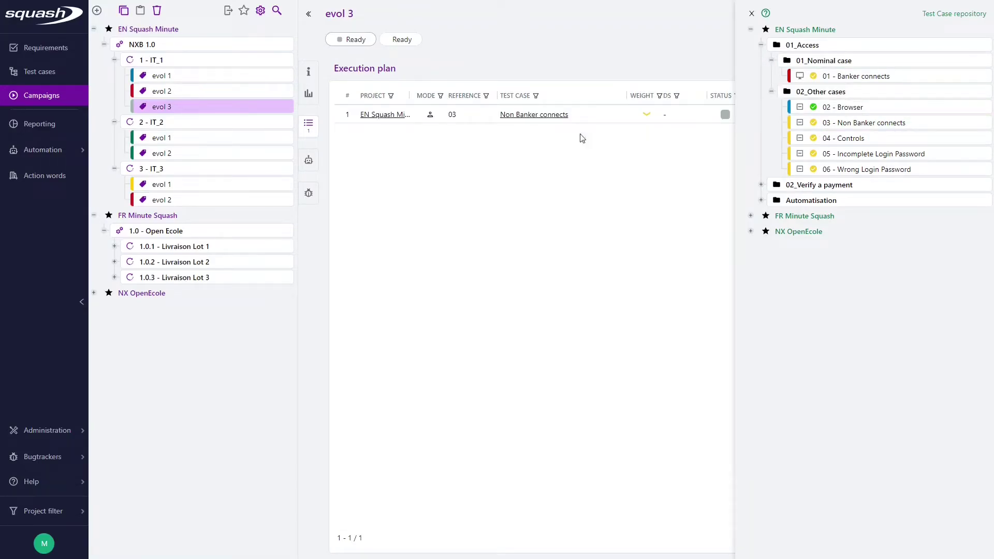
{"action": "left_click", "coordinate": [751, 14]}
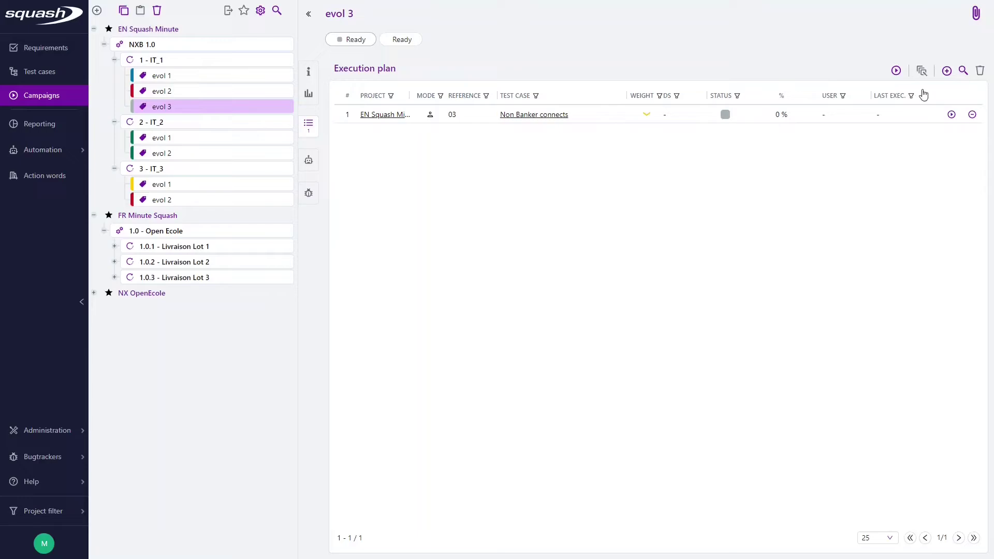
Step: Search for and associate Controls, Browser and Incomplete Login Password with evol 3
{"action": "left_click", "coordinate": [961, 72]}
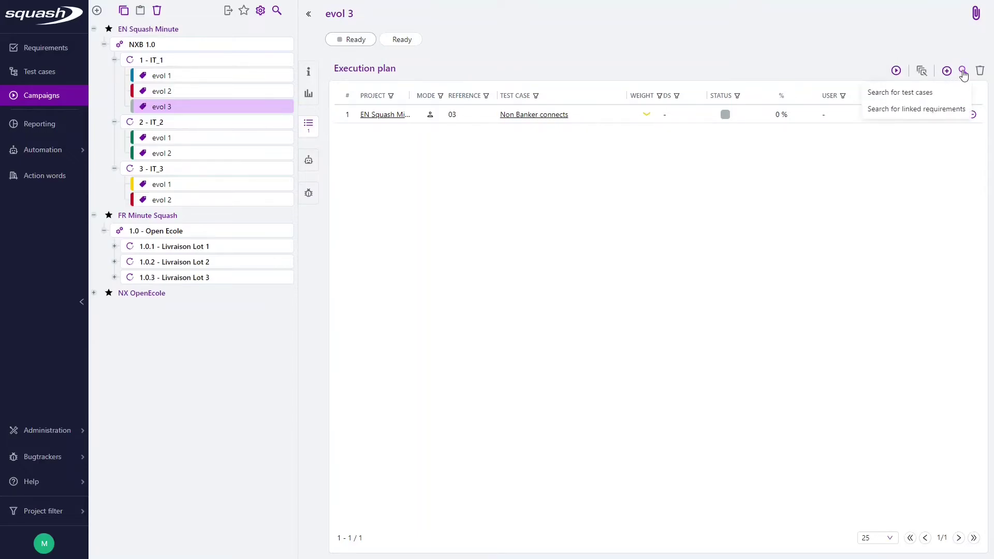
{"action": "left_click", "coordinate": [898, 93]}
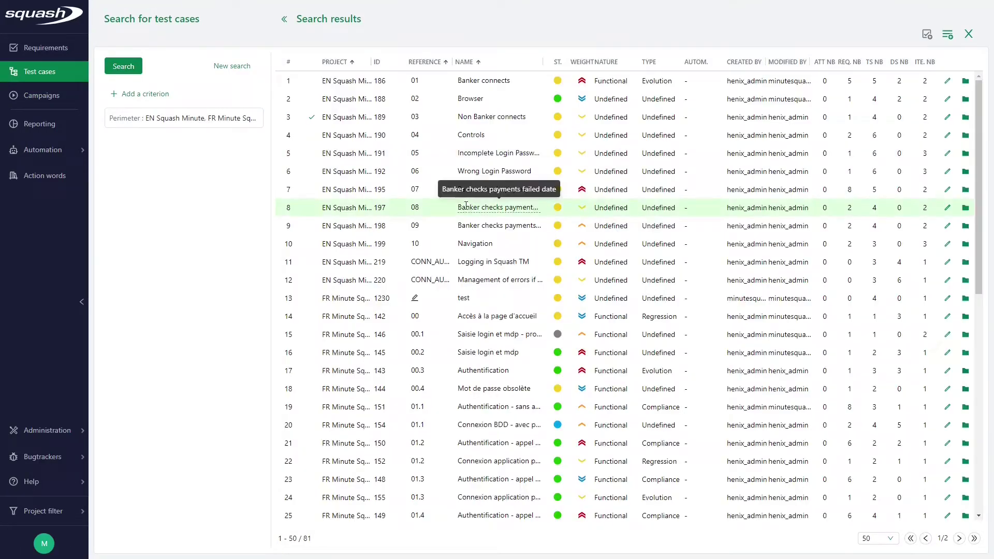
{"action": "left_click", "coordinate": [288, 135]}
{"action": "left_click", "coordinate": [289, 99], "text": "ctrl"}
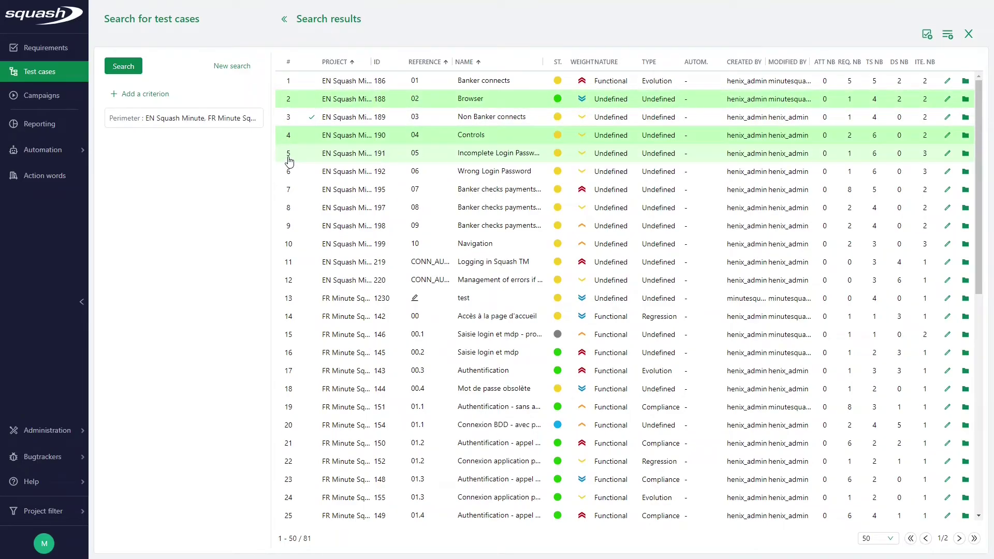
{"action": "left_click", "coordinate": [289, 160], "text": "ctrl"}
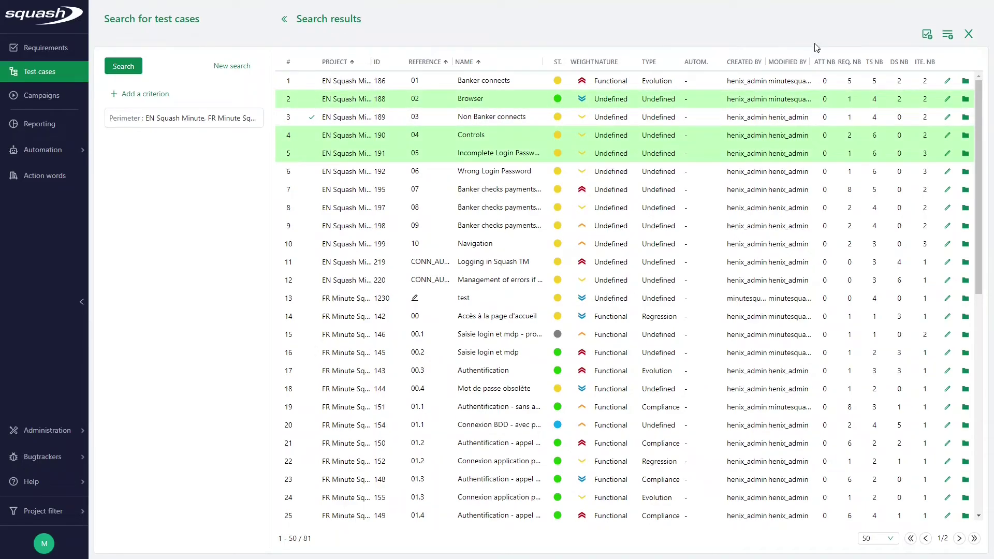
{"action": "left_click", "coordinate": [927, 37]}
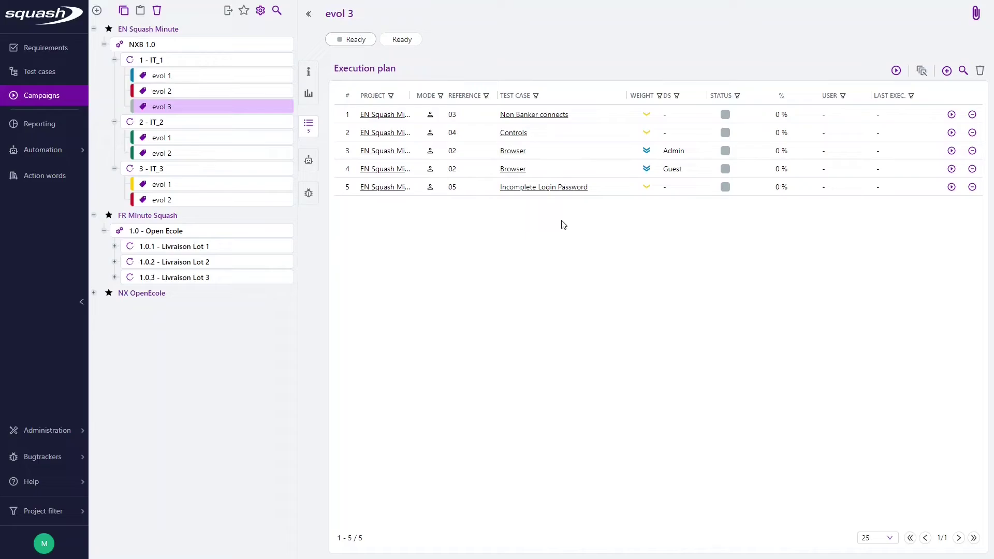
{"action": "left_click", "coordinate": [896, 72]}
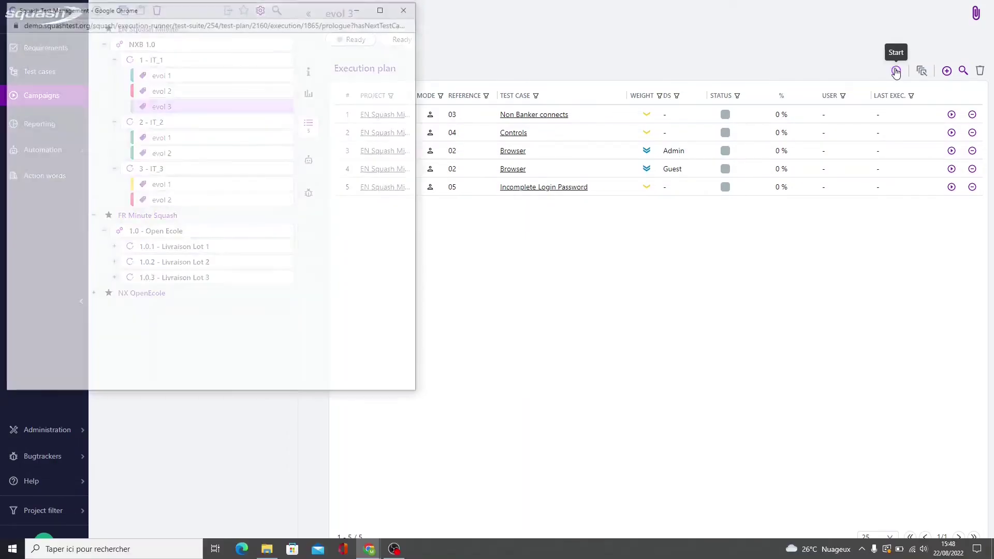
{"action": "left_click", "coordinate": [404, 10]}
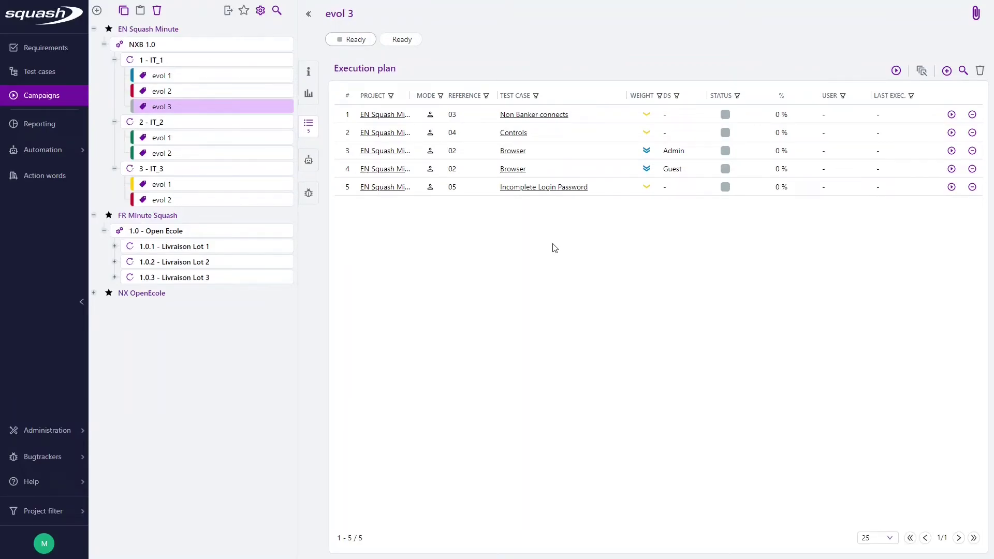
Step: Check Non Banker connects and its Passed execution #1, then return to evol 1's plan
{"action": "left_click", "coordinate": [532, 116]}
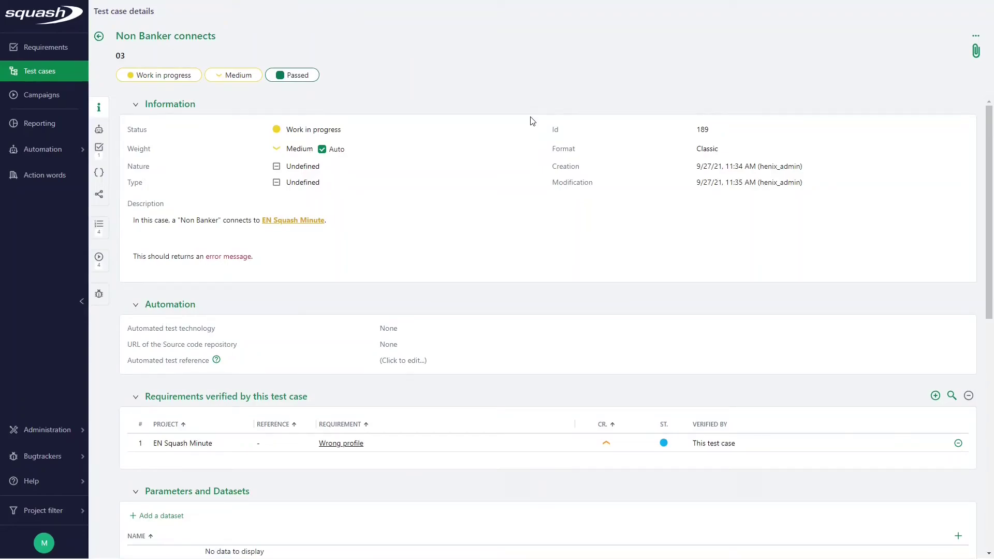
{"action": "left_click", "coordinate": [99, 36]}
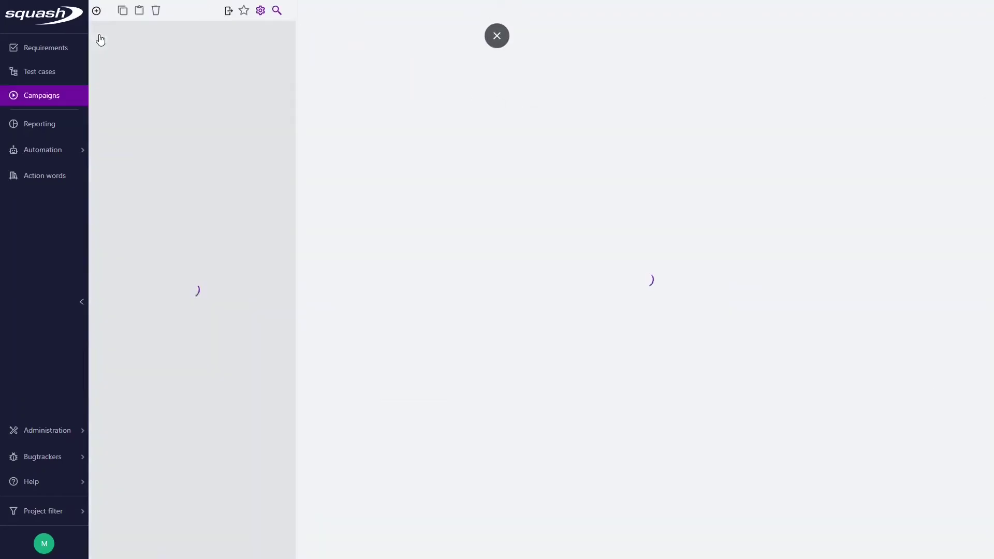
{"action": "left_click", "coordinate": [167, 77]}
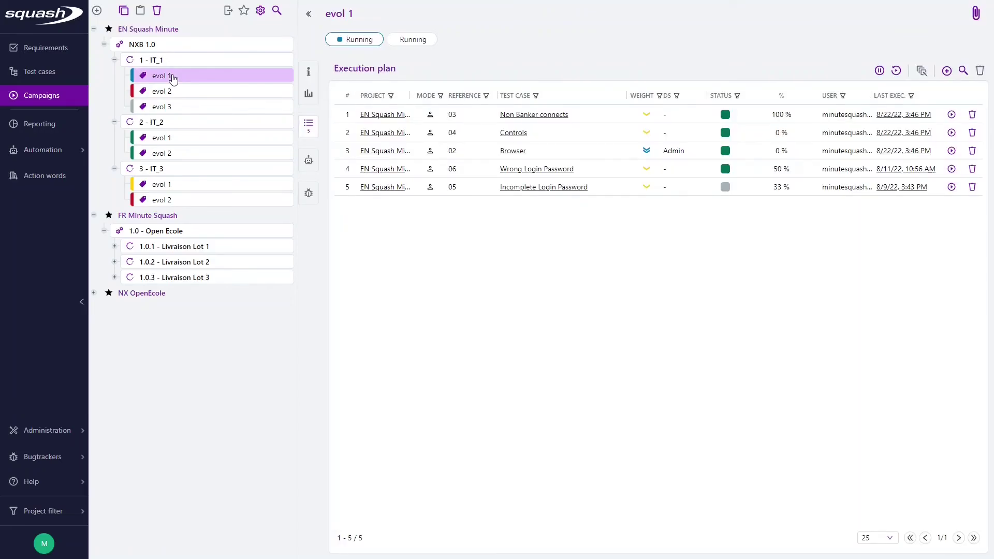
{"action": "left_click", "coordinate": [892, 118]}
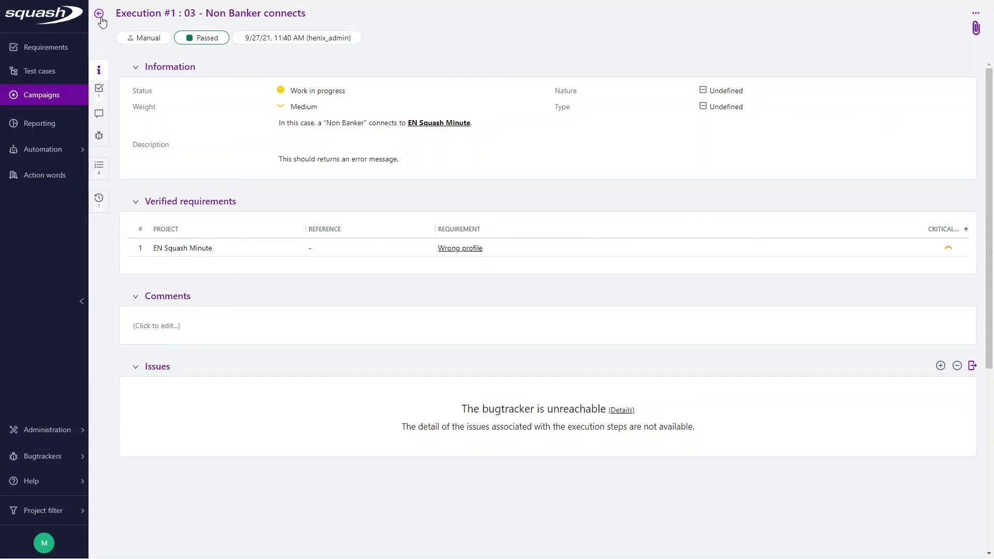
{"action": "left_click", "coordinate": [100, 17]}
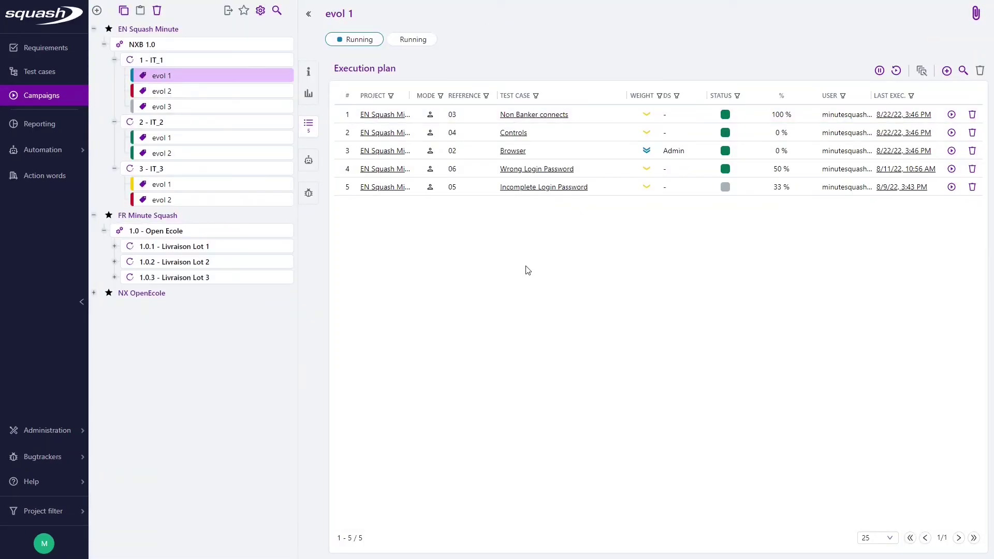